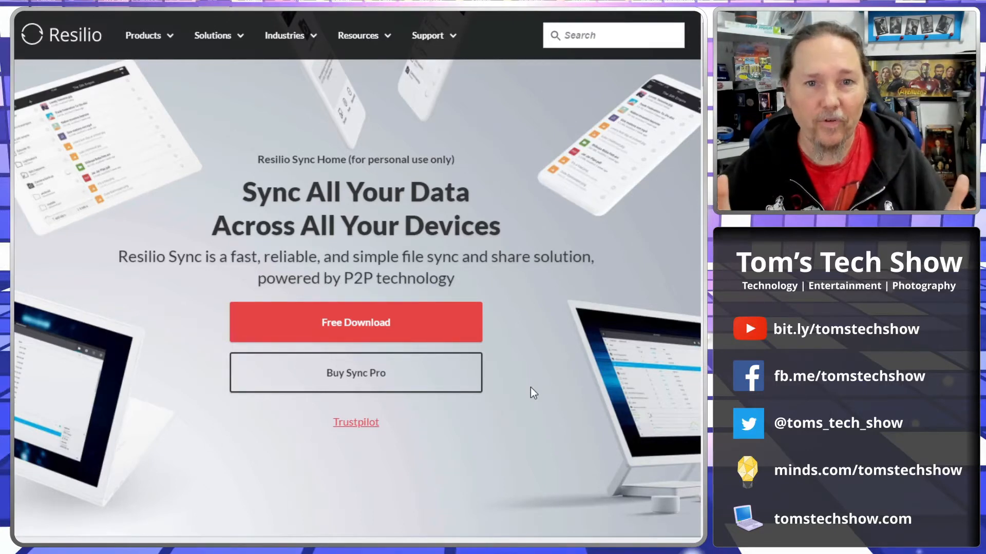
Examine the Resilio Sync Home page's download options for desktop, mobile and NAS devices
scroll(491, 399, "down", 6)
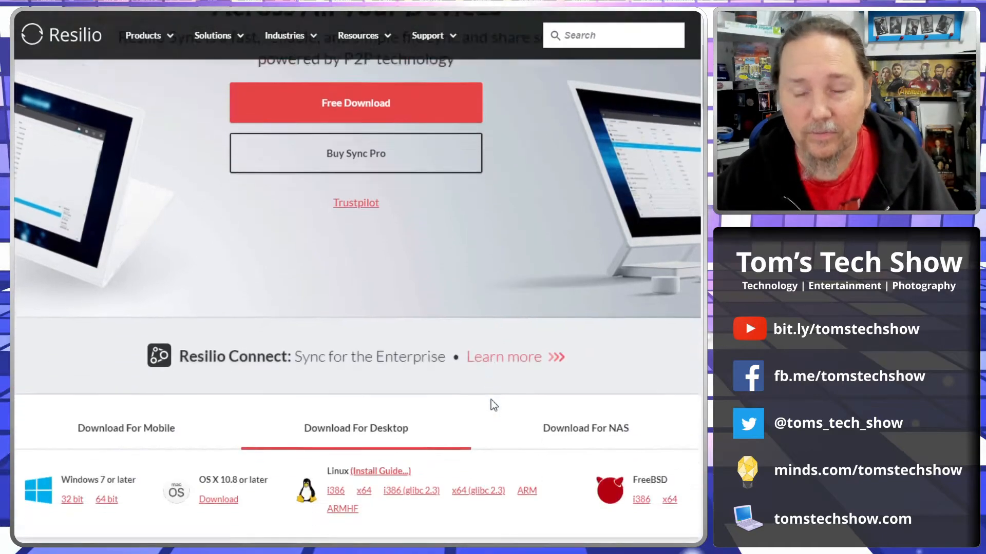
scroll(490, 398, "up", 6)
scroll(351, 273, "down", 5)
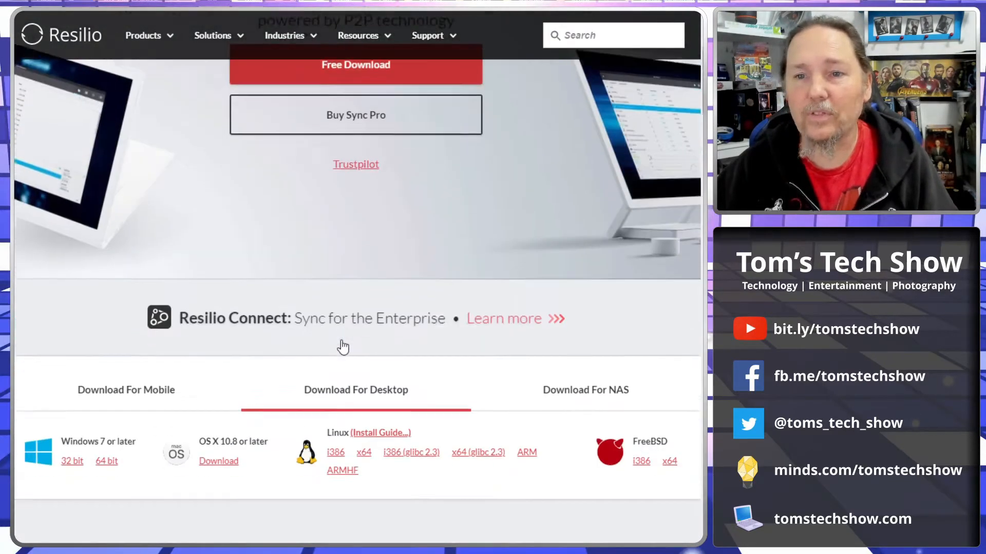
scroll(380, 317, "down", 3)
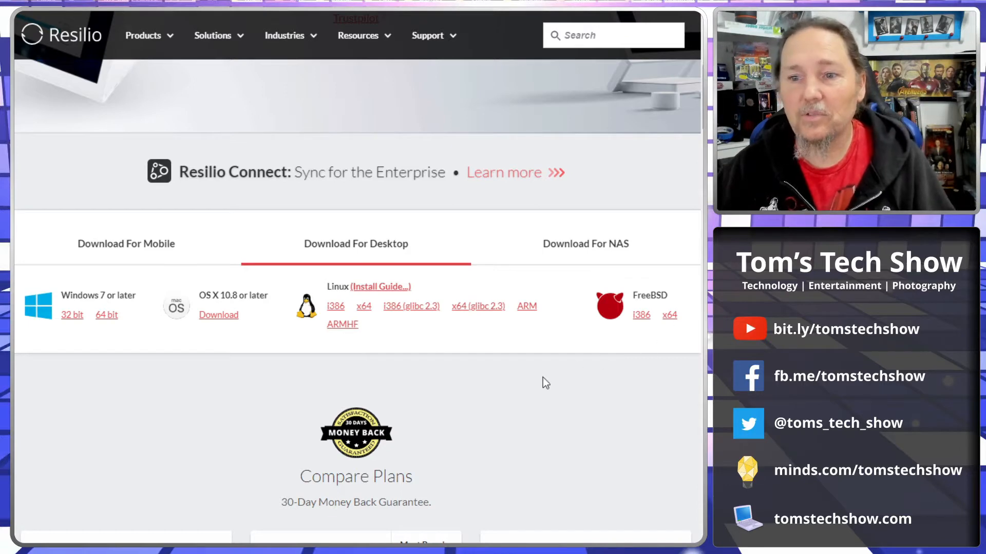
scroll(546, 382, "up", 1)
left_click(170, 314)
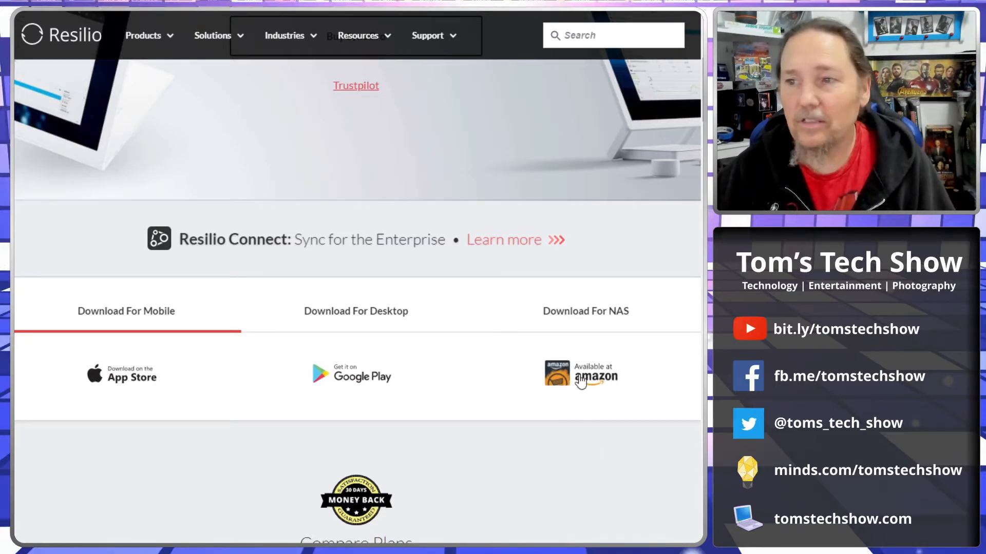
left_click(584, 319)
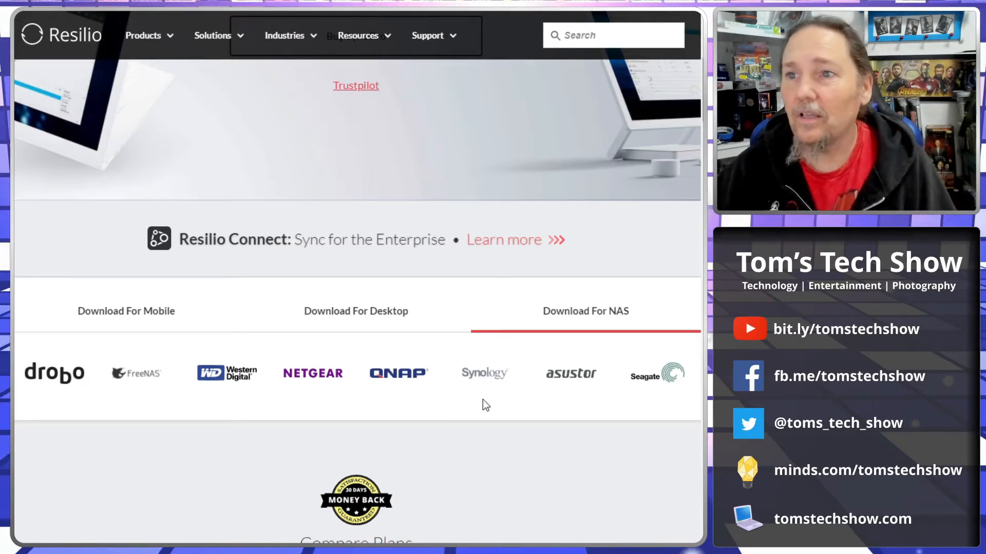
scroll(483, 399, "up", 6)
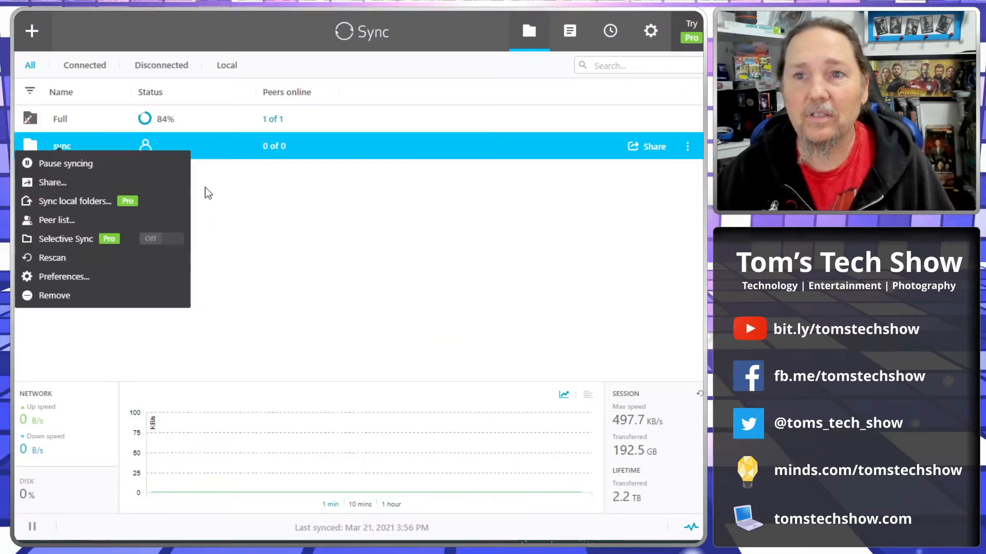
Switch to the Sync Home desktop app and add the Studio1 folder on SS-SSD2 (E:) as a standard folder
left_click(208, 194)
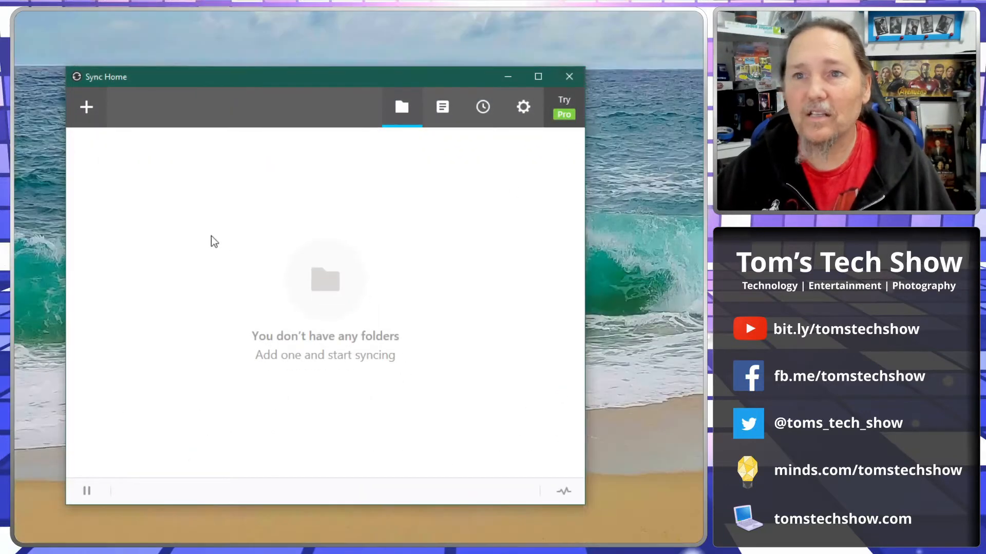
left_click(83, 109)
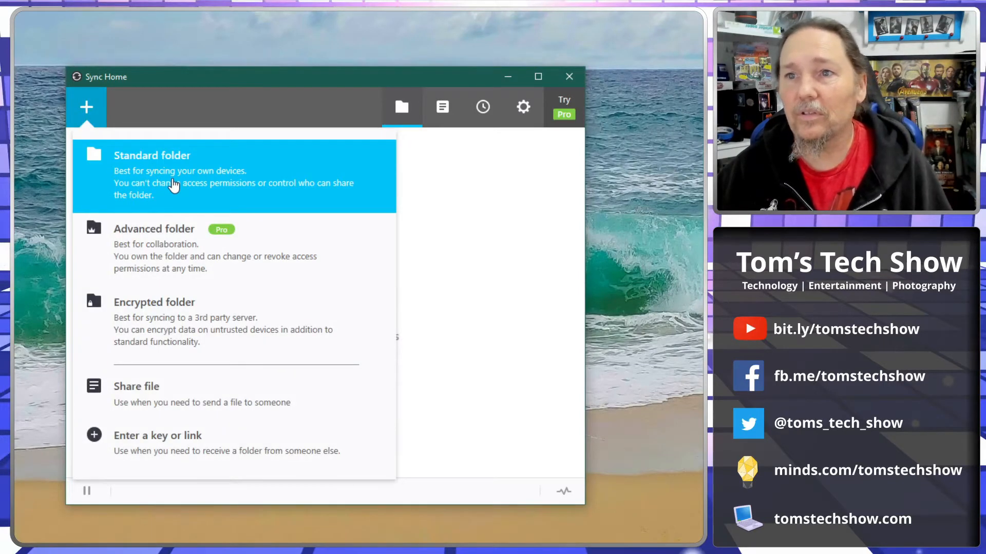
left_click(142, 180)
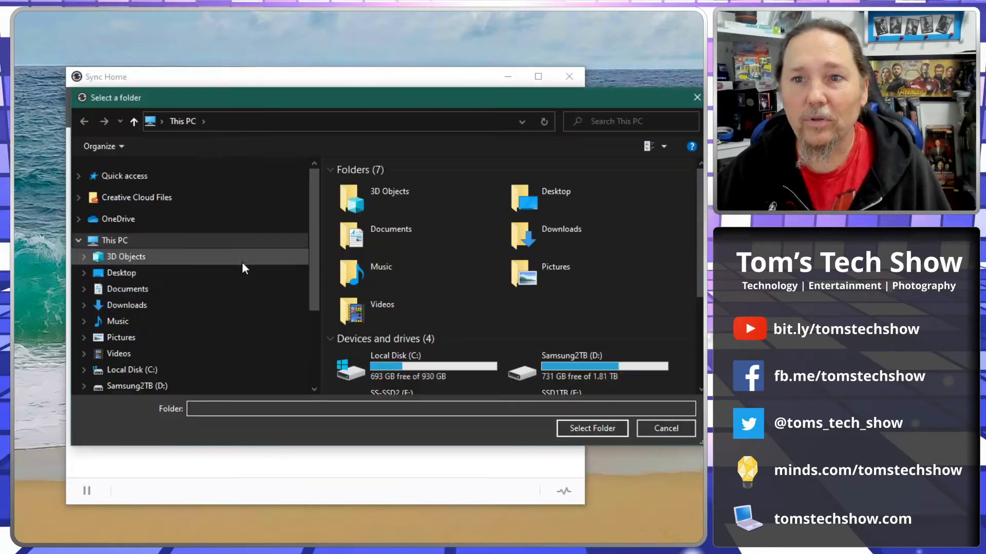
scroll(203, 325, "down", 2)
left_click(128, 311)
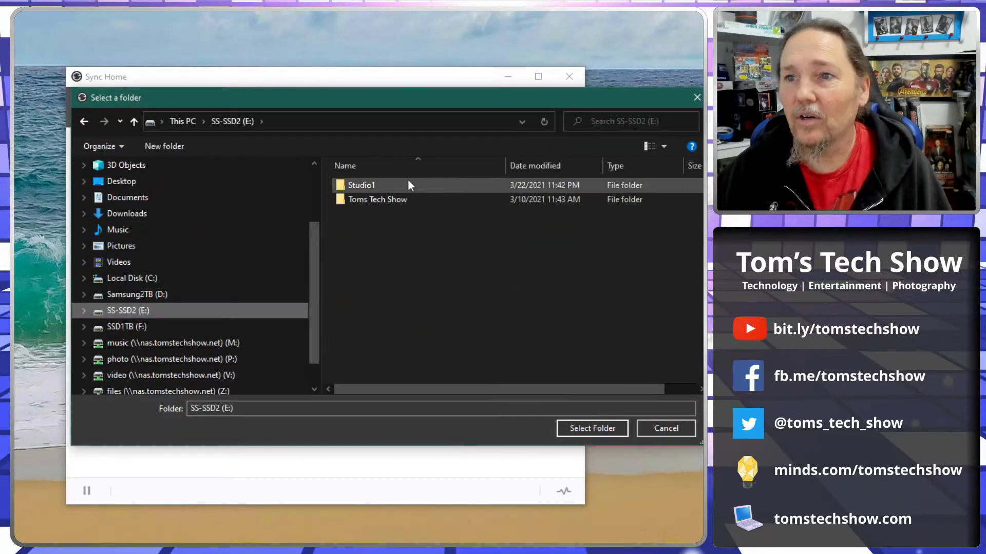
left_click(364, 186)
left_click(591, 428)
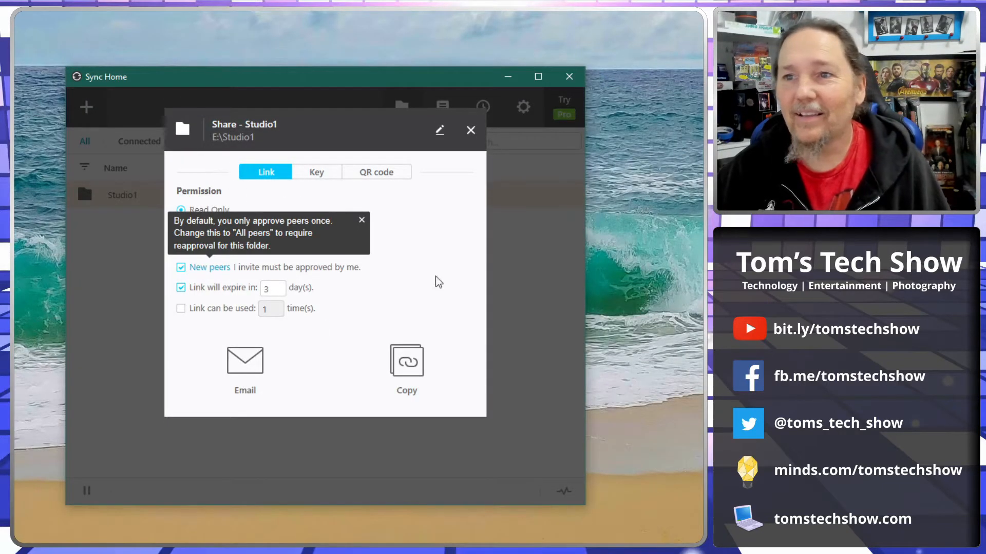
Set the Studio1 share permission to Read & Write and examine the link, key and QR code sharing options
left_click(361, 221)
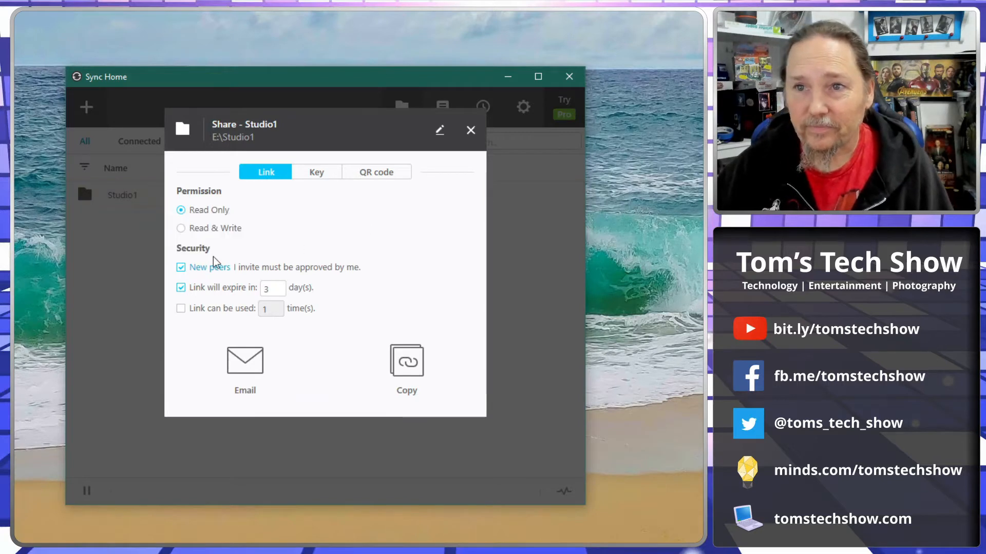
left_click(180, 229)
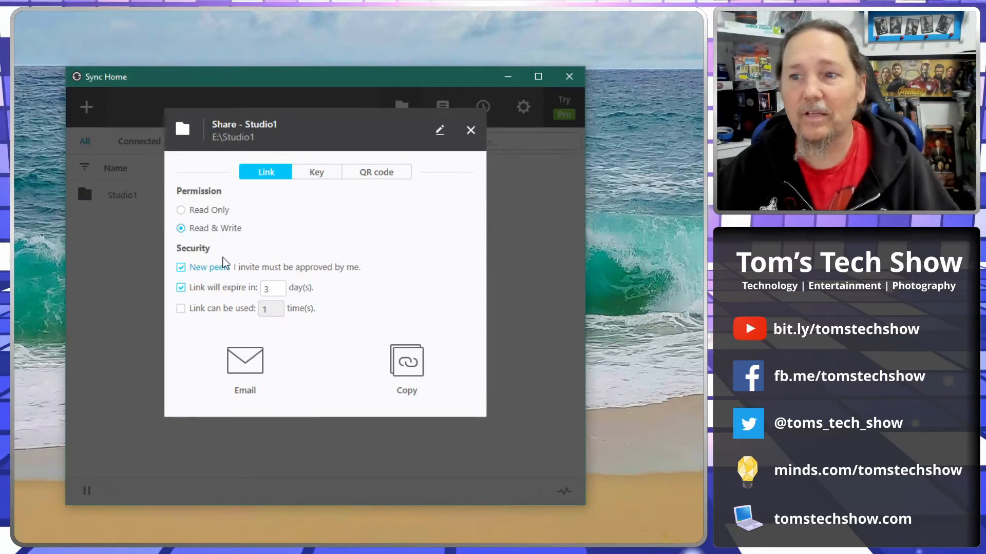
left_click(317, 174)
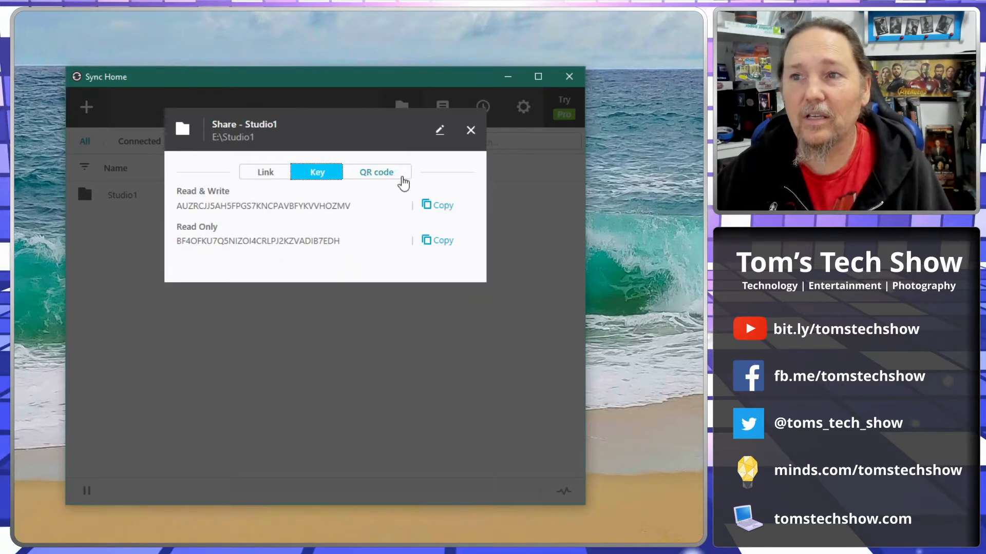
left_click(399, 177)
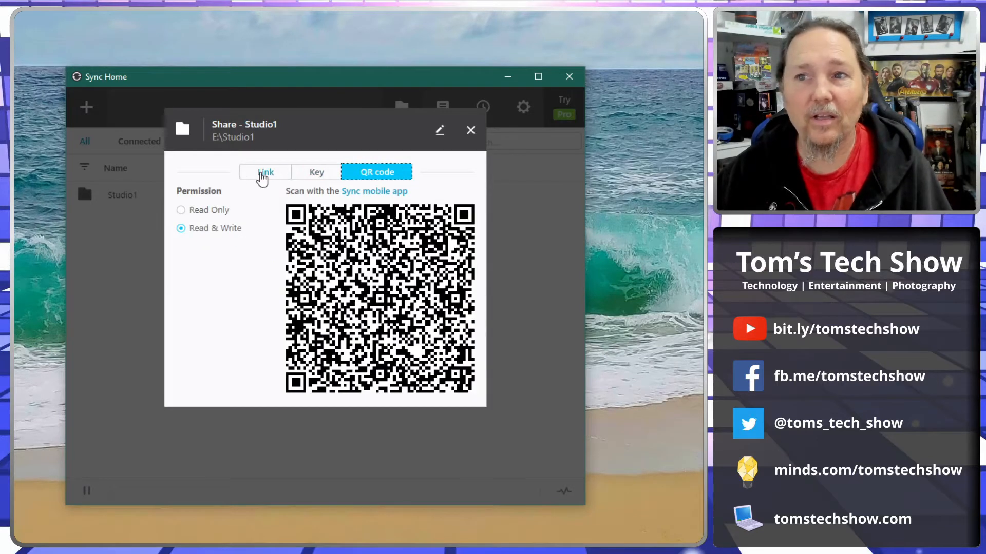
left_click(263, 174)
left_click(307, 175)
left_click(392, 177)
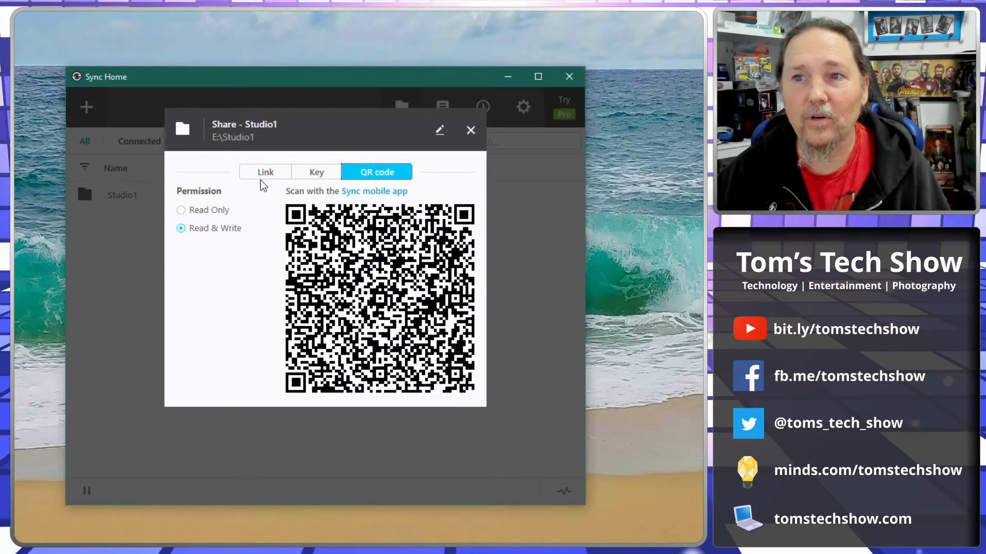
left_click(264, 175)
left_click(378, 175)
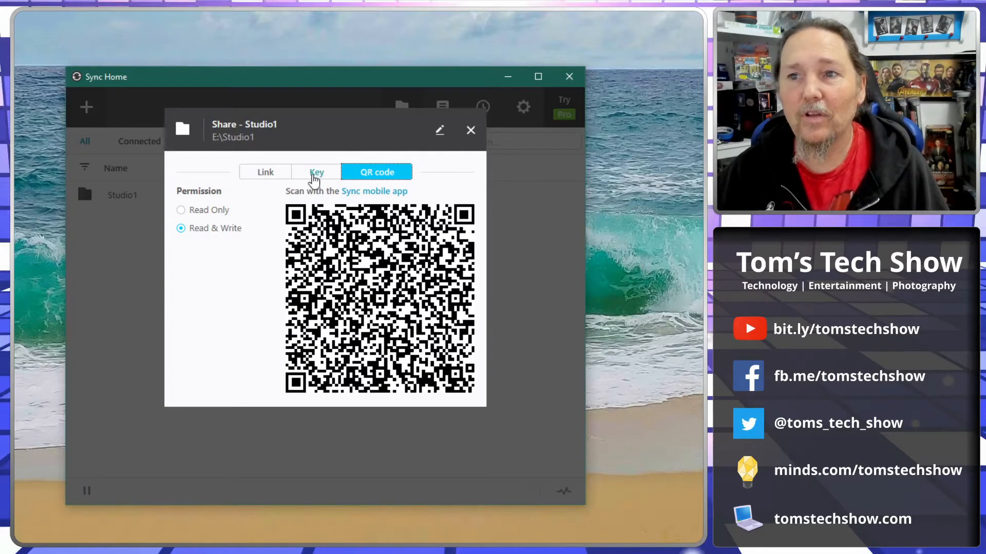
Copy Studio1's Read & Write key, switch to the NAS's Sync web interface, and submit the key as a manual connection
left_click(315, 173)
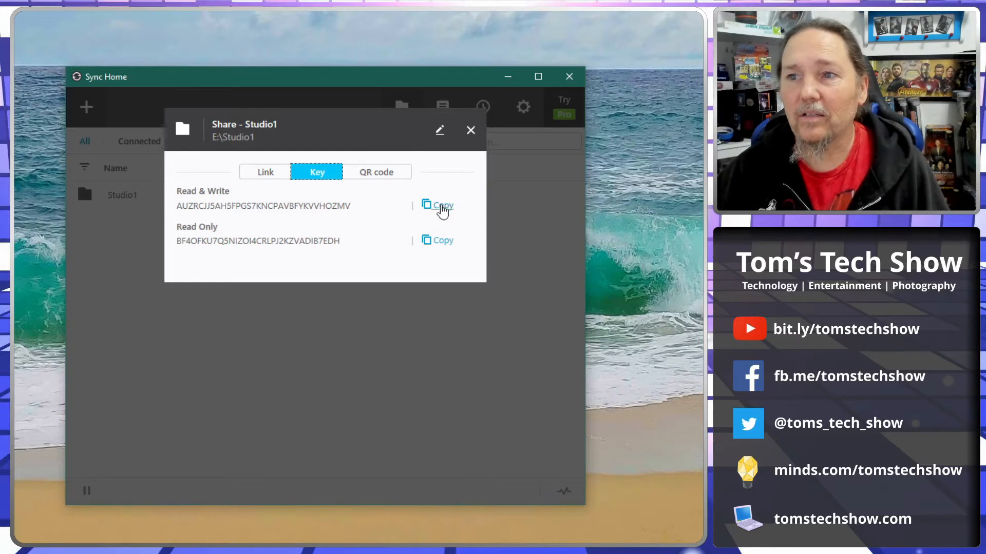
left_click(439, 205)
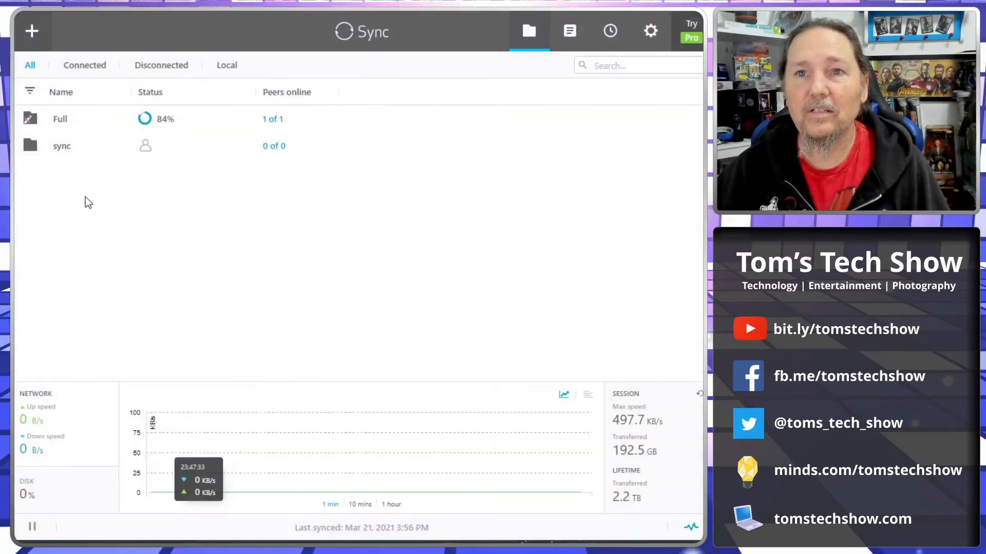
left_click(33, 40)
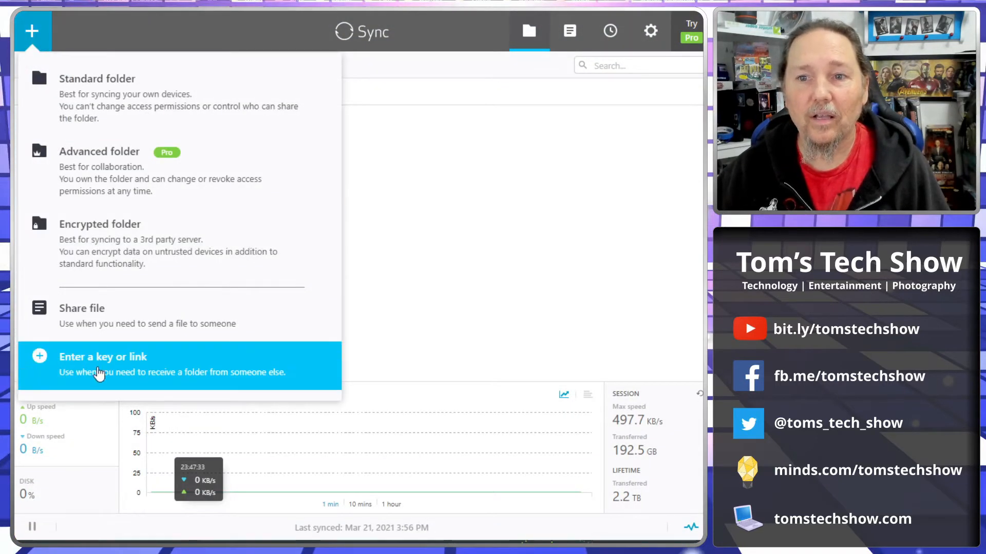
left_click(99, 374)
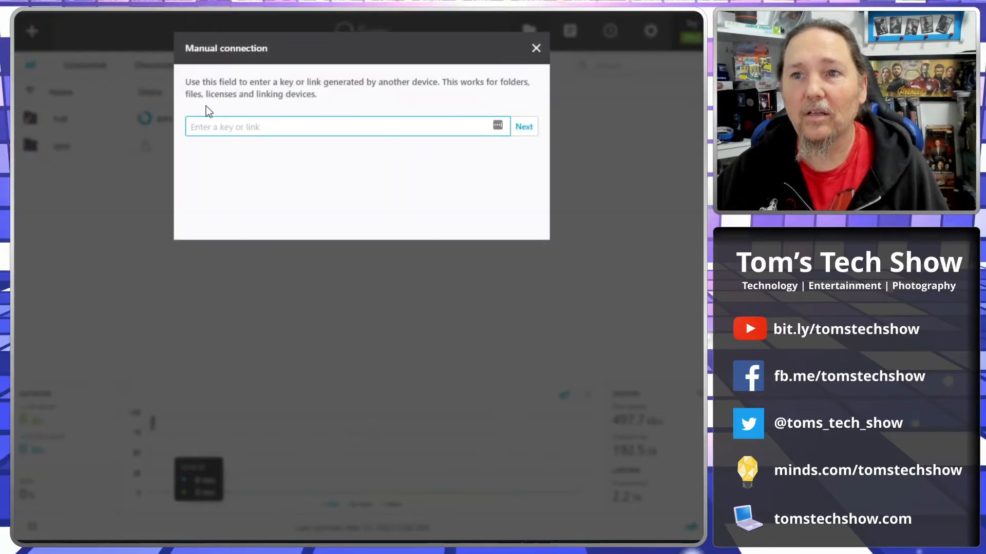
right_click(220, 128)
left_click(254, 231)
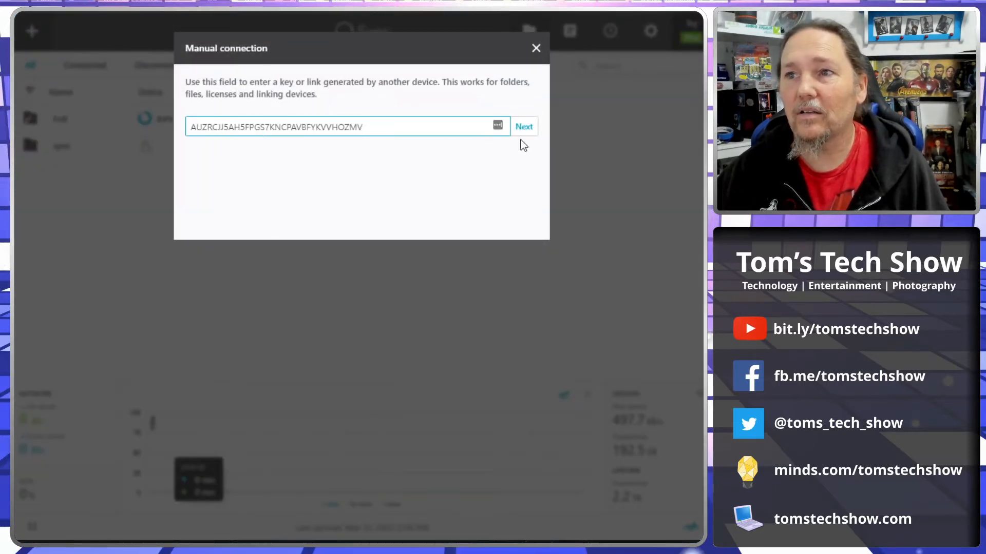
left_click(523, 126)
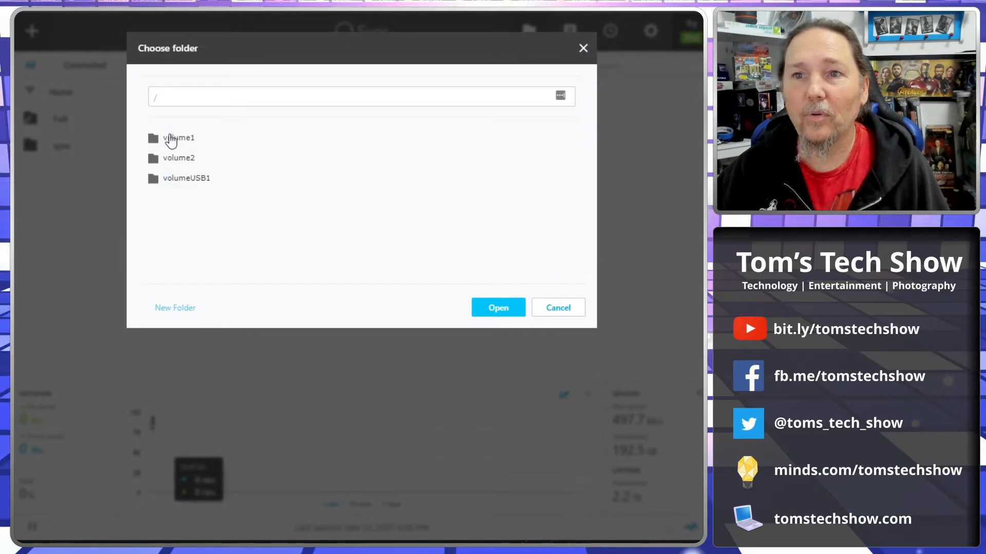
Create a folder named studio1 inside /volume1/downloads and choose it as the sync destination
left_click(169, 138)
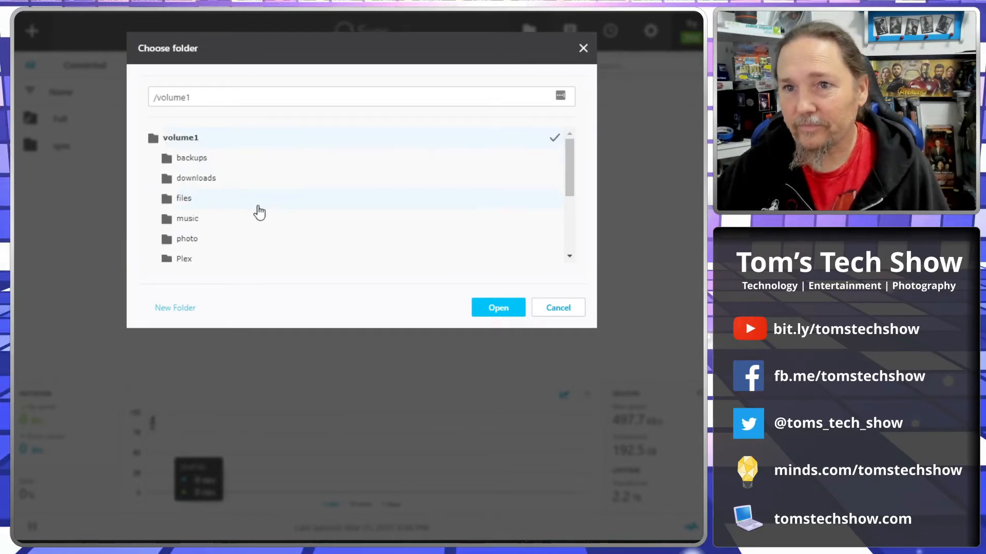
scroll(258, 211, "down", 1)
scroll(258, 211, "up", 1)
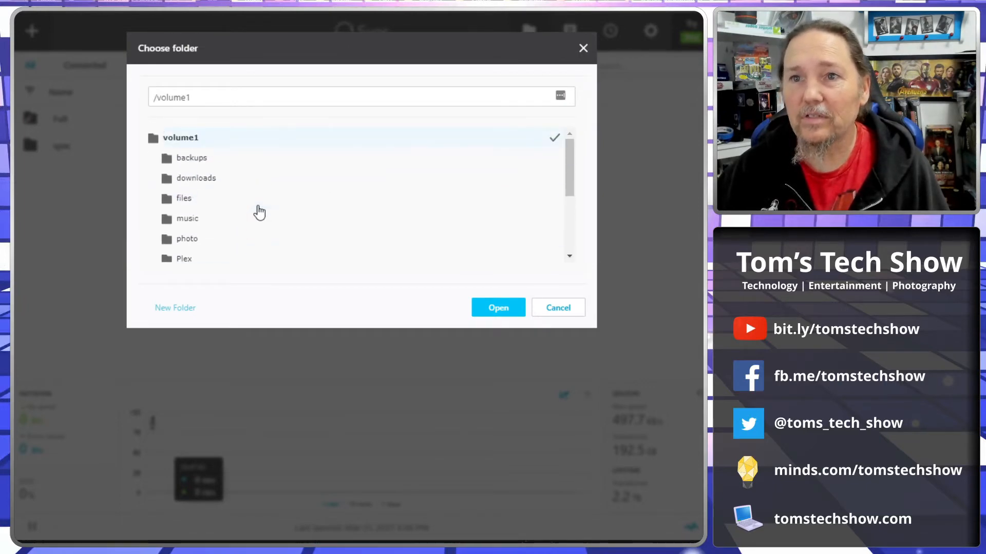
left_click(207, 180)
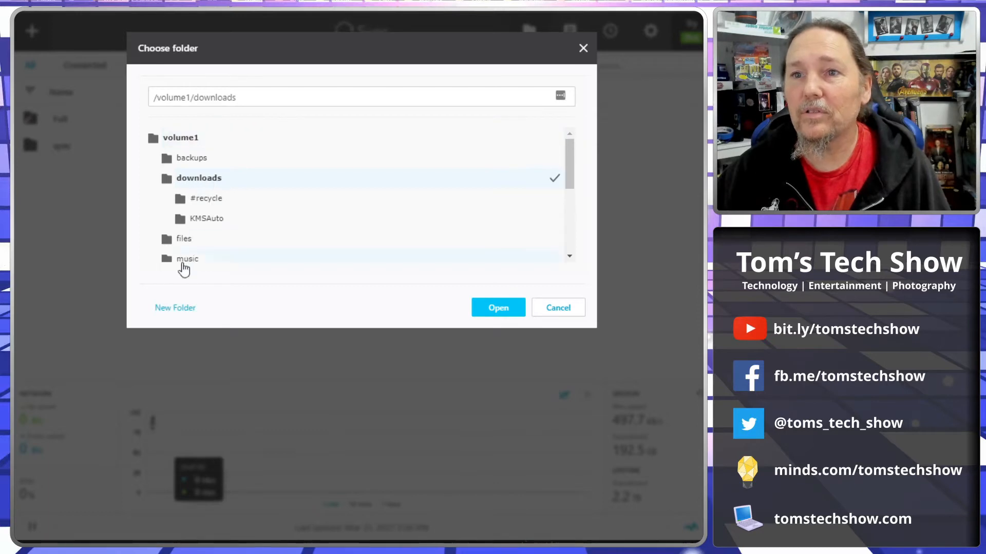
left_click(177, 308)
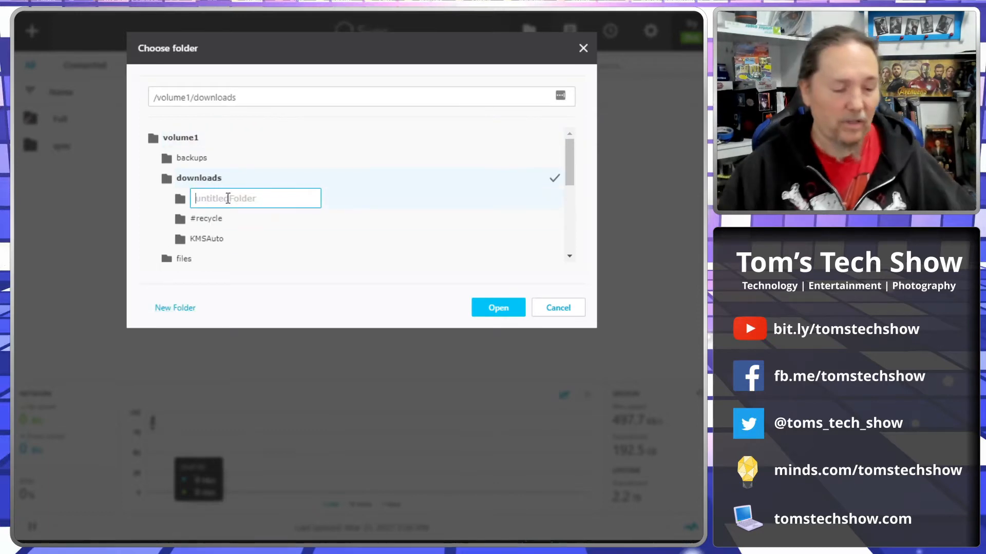
type("studio1")
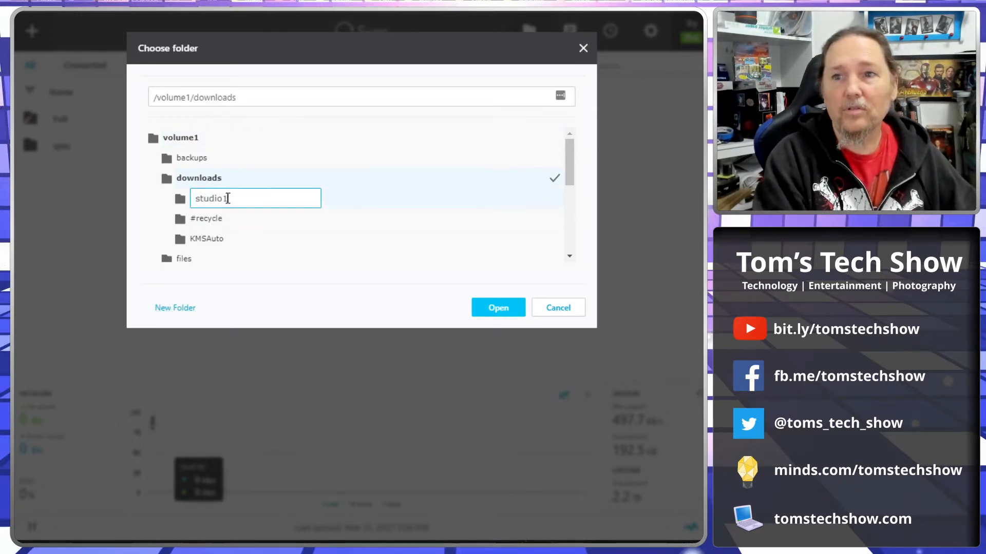
key("Return")
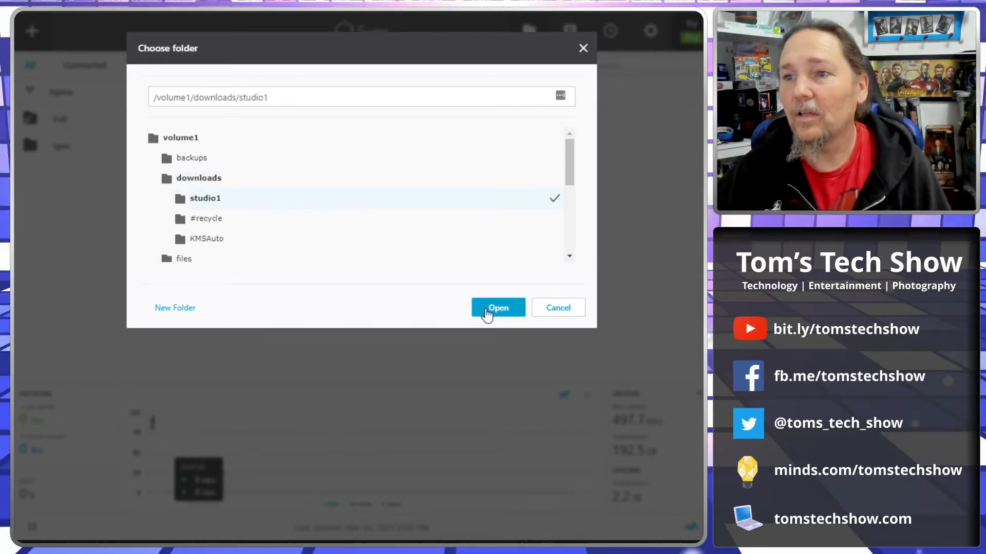
left_click(489, 310)
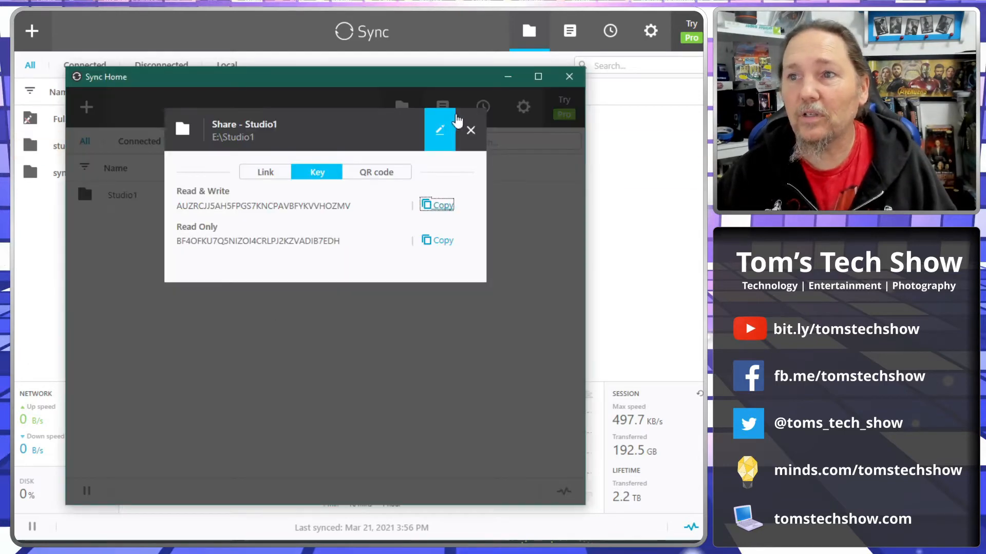
Close the Studio1 share dialog in Sync Home and open the E:\Studio1 folder in File Explorer
left_click(469, 129)
left_click(230, 199)
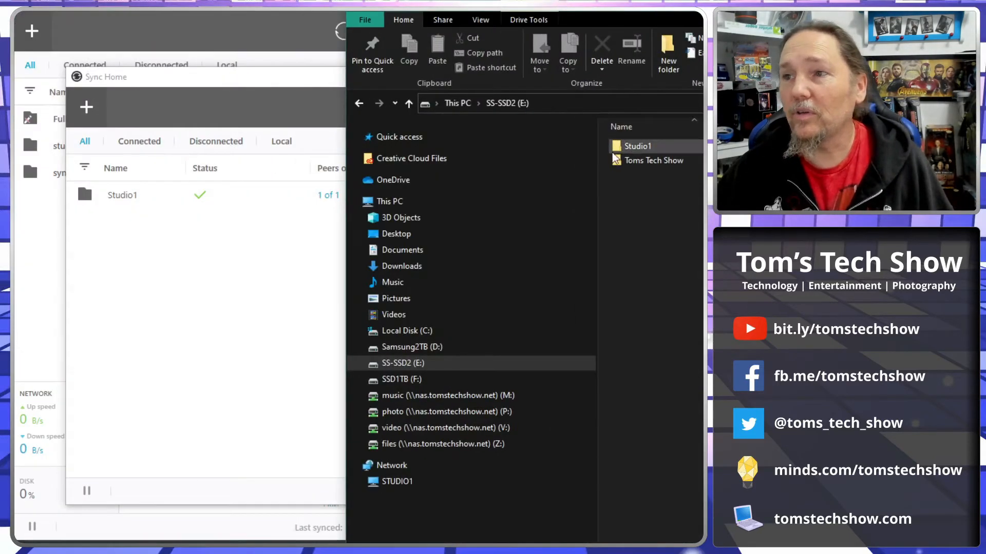
double_click(634, 146)
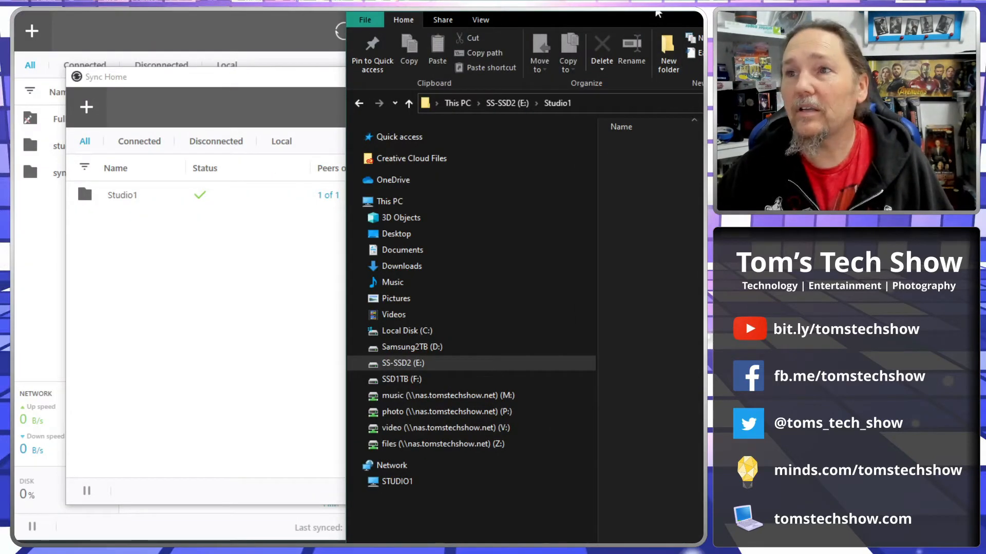
left_click_drag(680, 5, 392, 0)
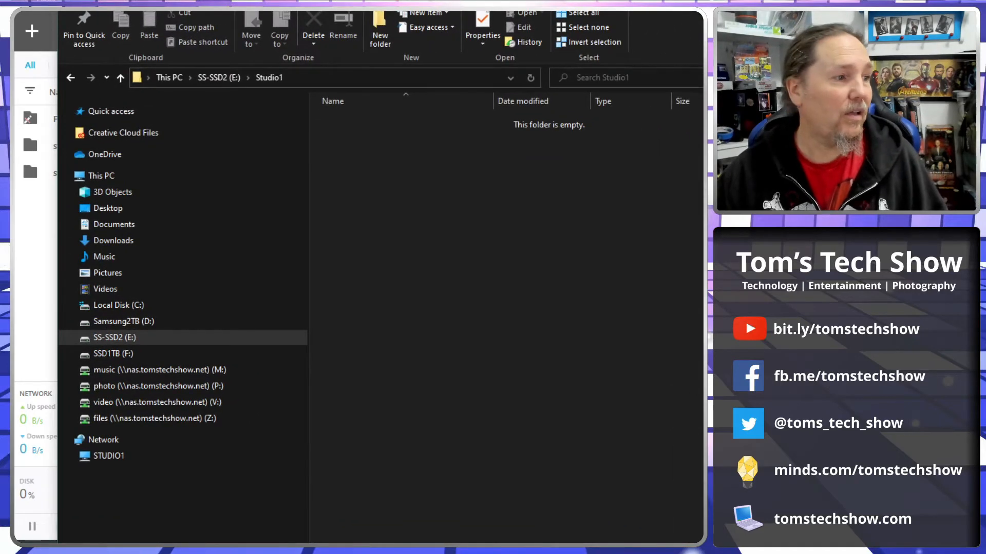
key("super+e")
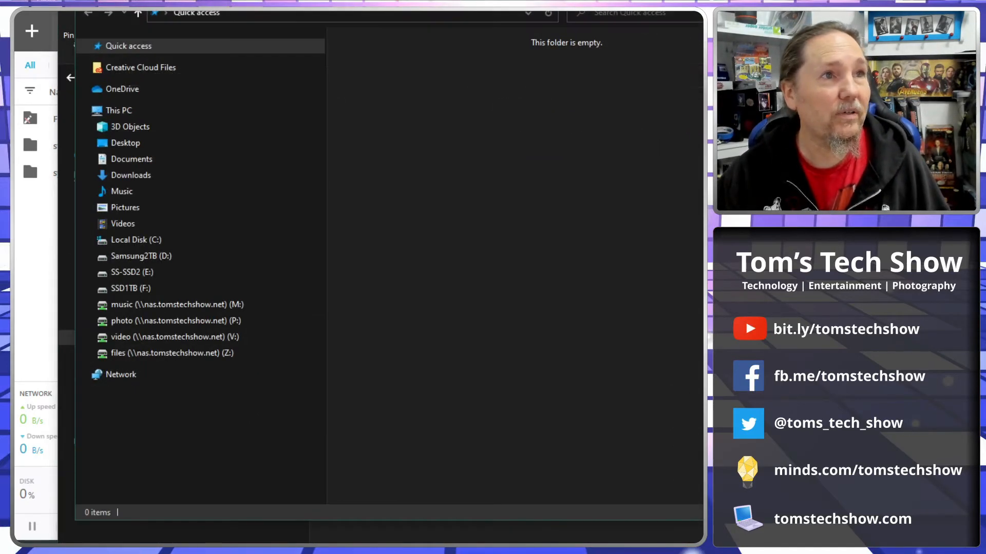
key("alt+F4")
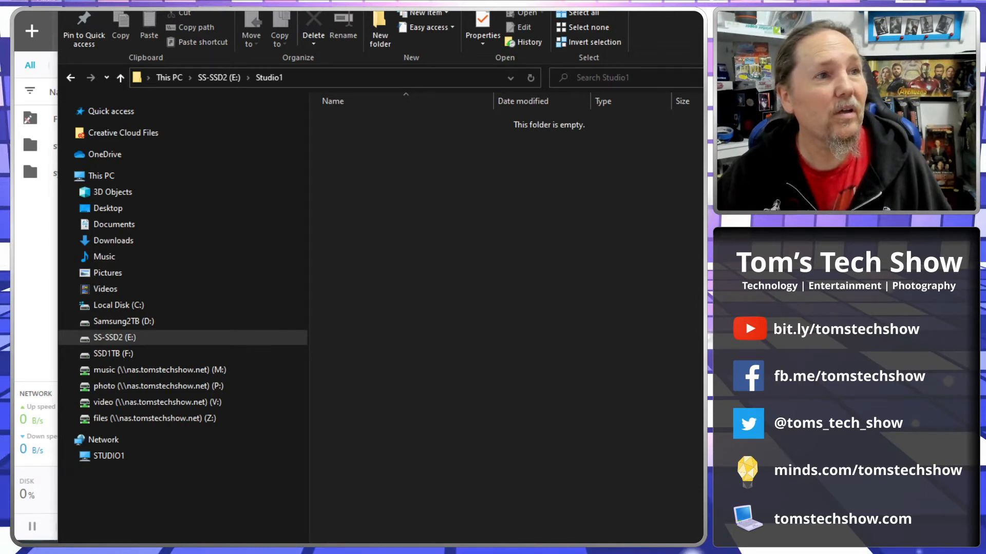
left_click_drag(28, 343, 476, 237)
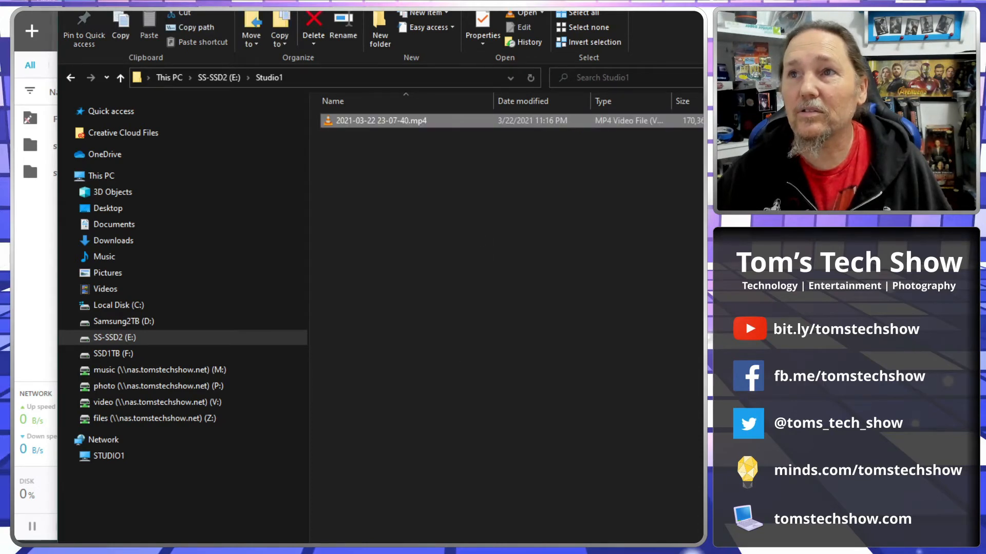
left_click(701, 13)
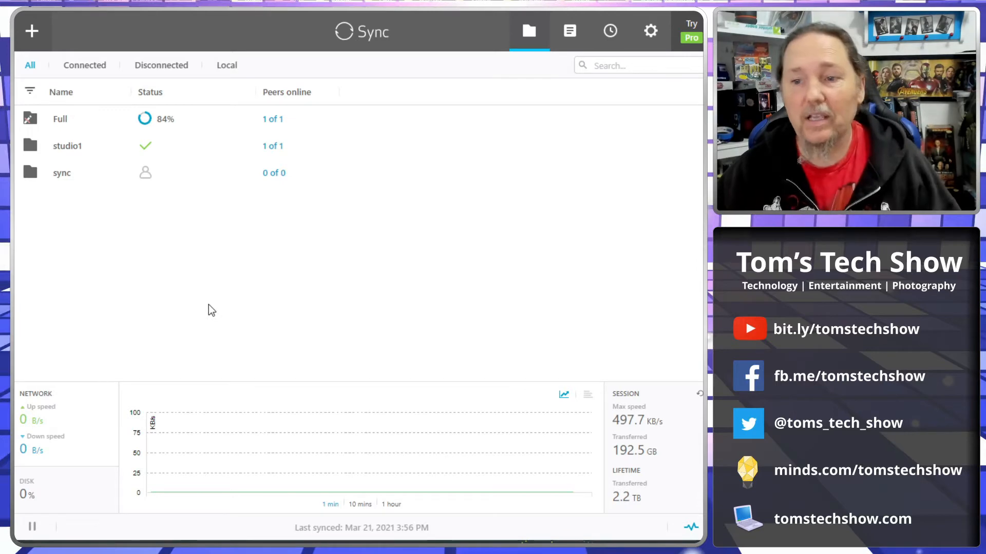
left_click(367, 540)
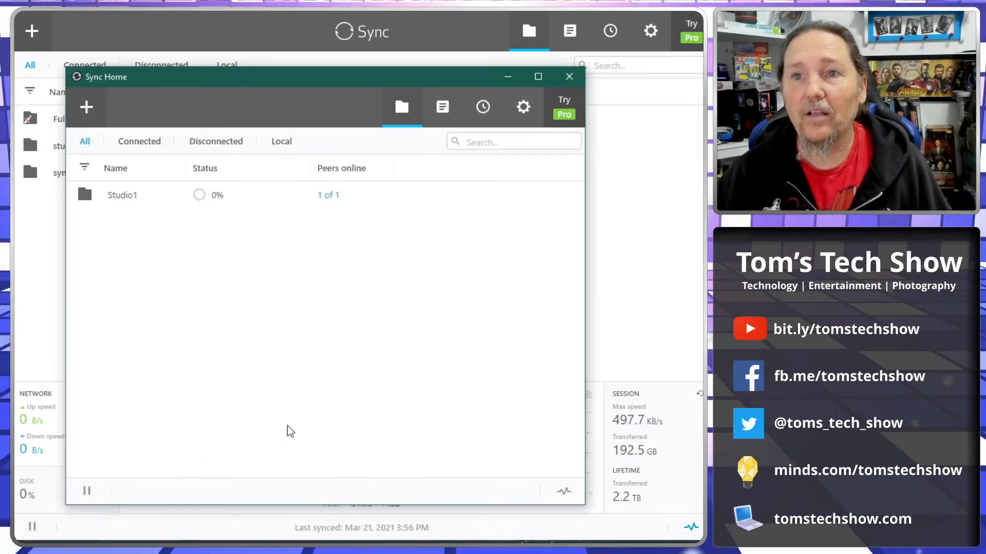
left_click(198, 196)
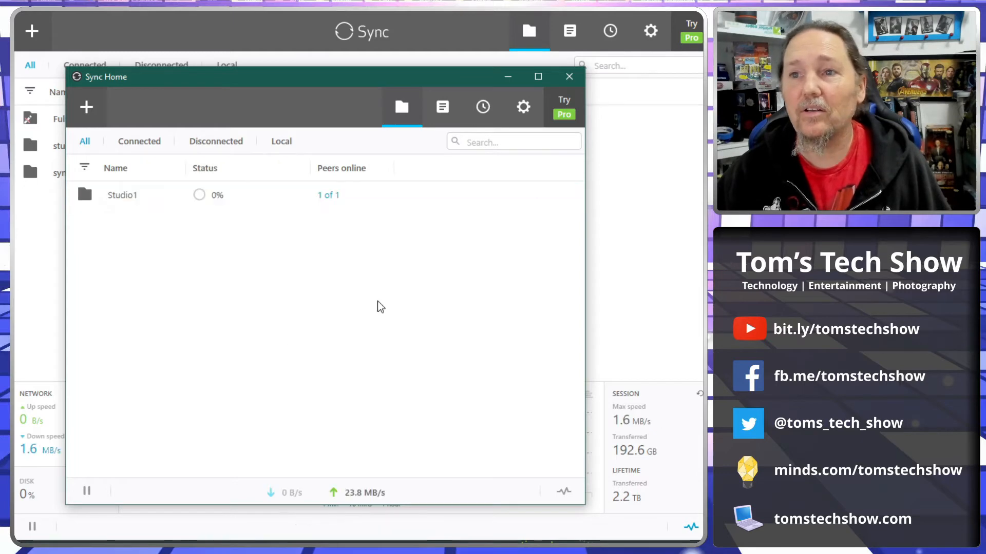
Compare Studio1's transfer status between the NAS's Sync web interface and Sync Home, and check the file in E:\Studio1
left_click(159, 544)
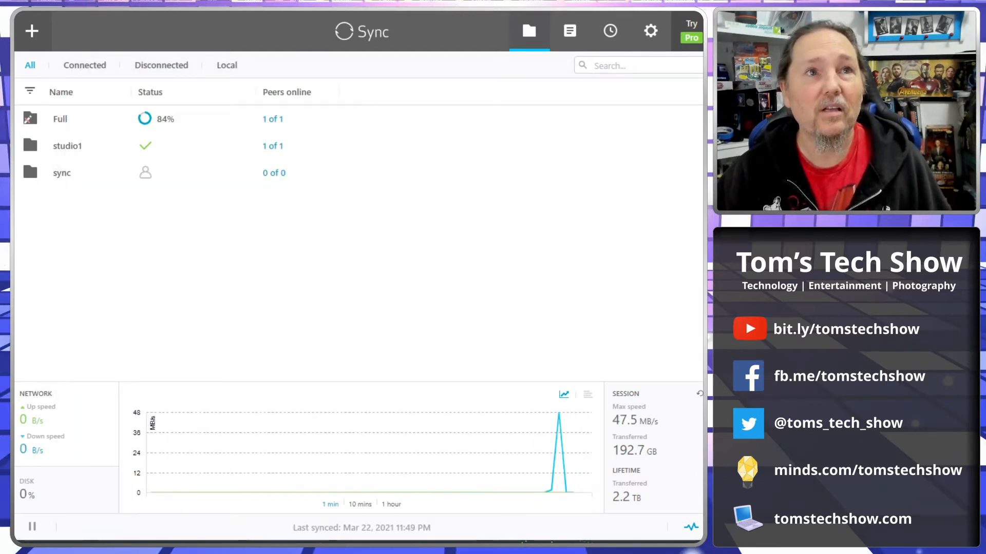
mouse_move(537, 489)
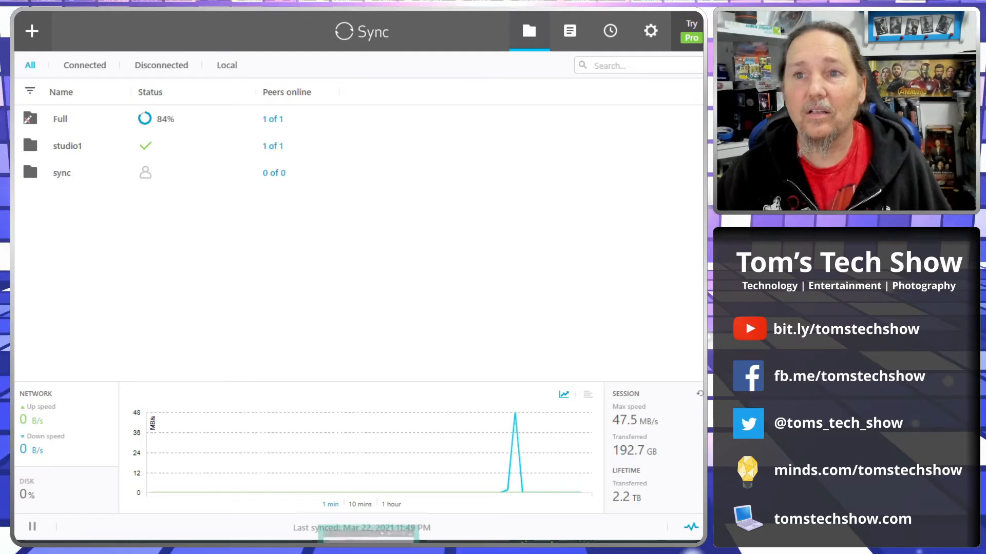
left_click(368, 537)
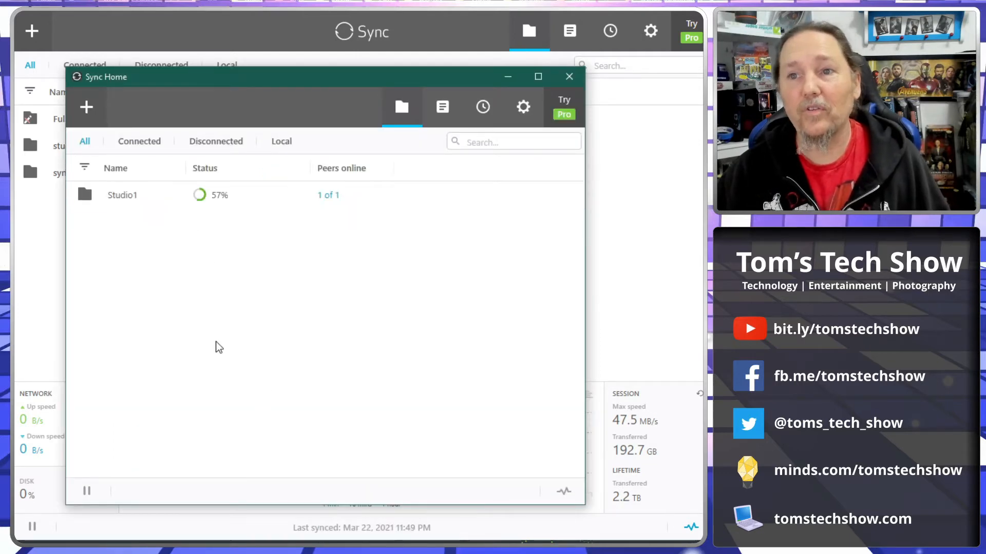
left_click(702, 231)
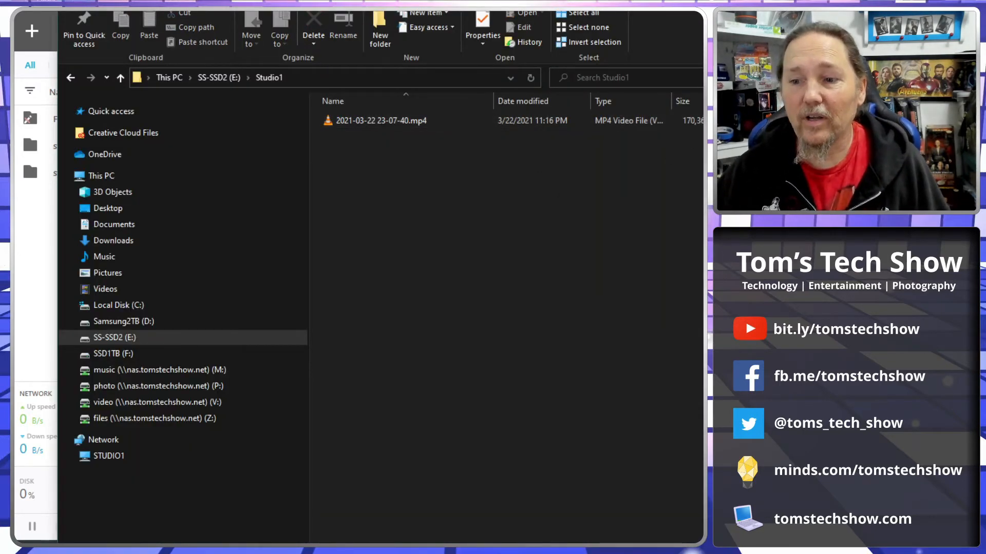
key("alt+Tab")
left_click(206, 202)
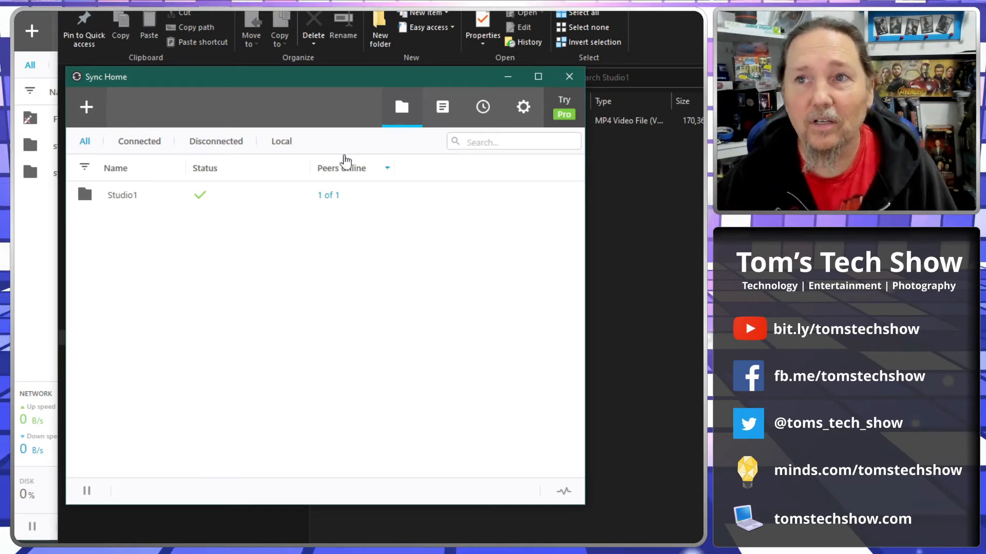
left_click(288, 192)
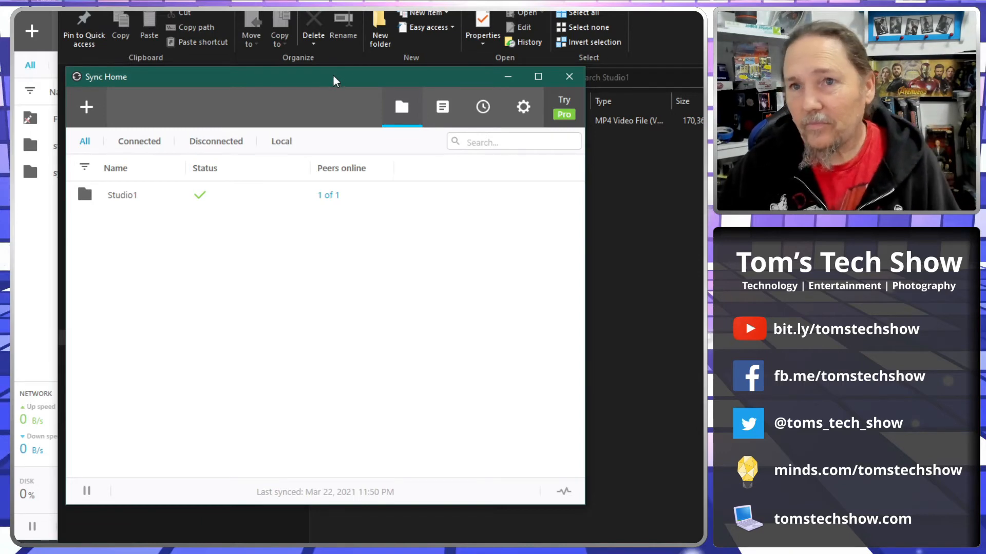
Examine Studio1's preferences in Sync Home, including the peer connection options and both share keys, and close them
left_click_drag(333, 76, 388, 96)
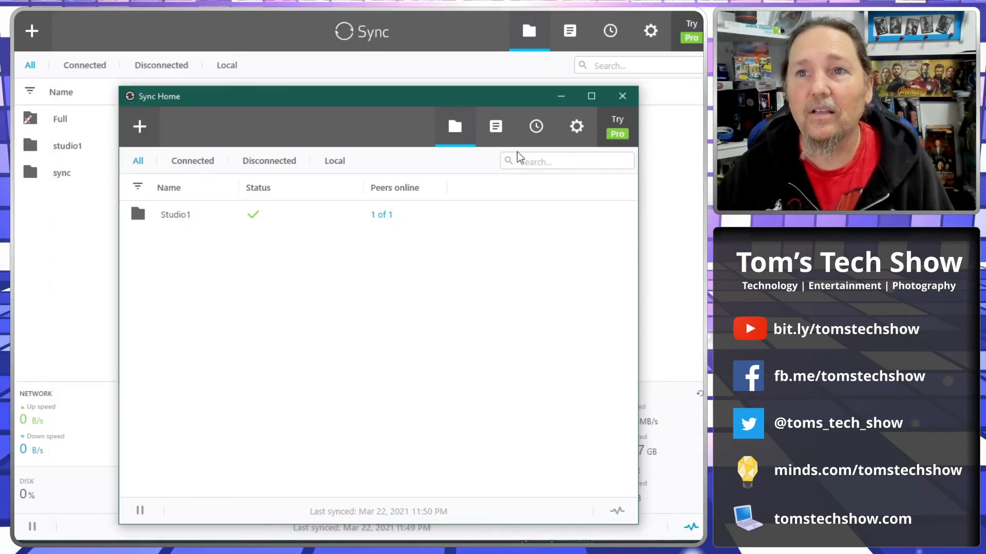
left_click_drag(362, 98, 391, 81)
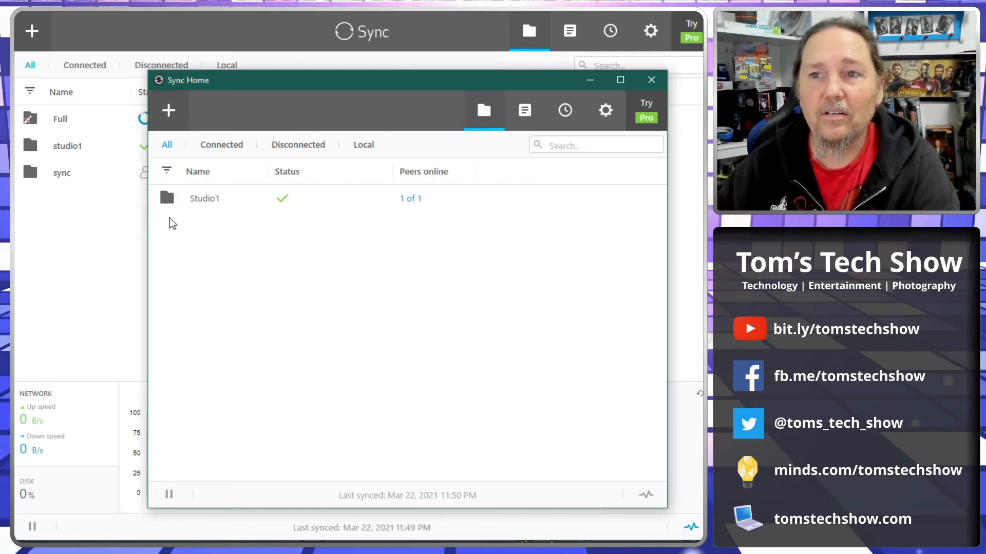
left_click(645, 203)
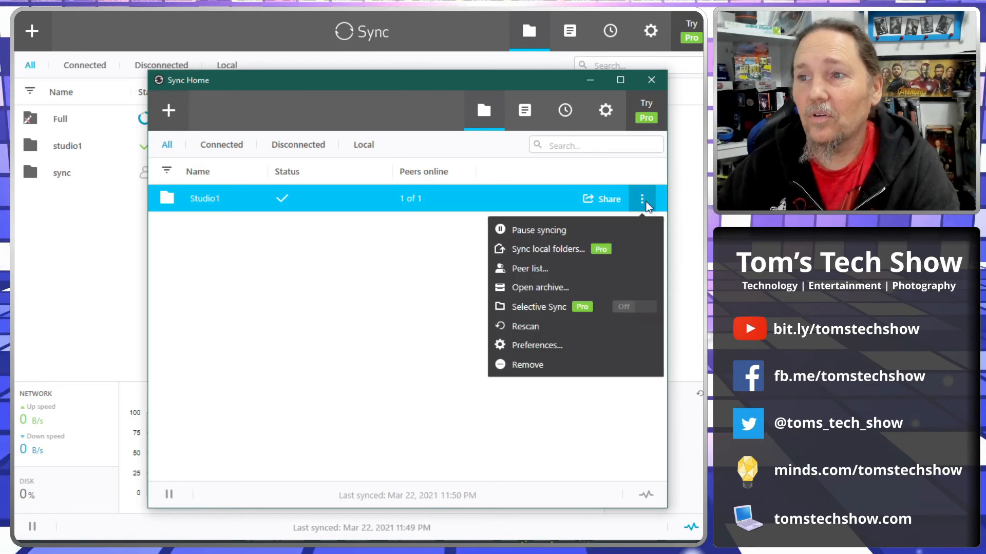
left_click(533, 352)
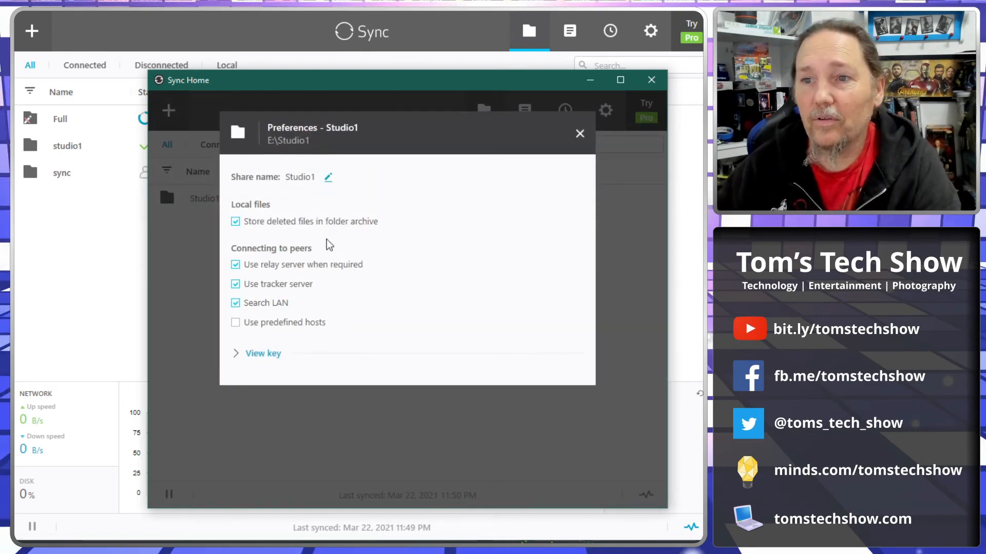
left_click(260, 359)
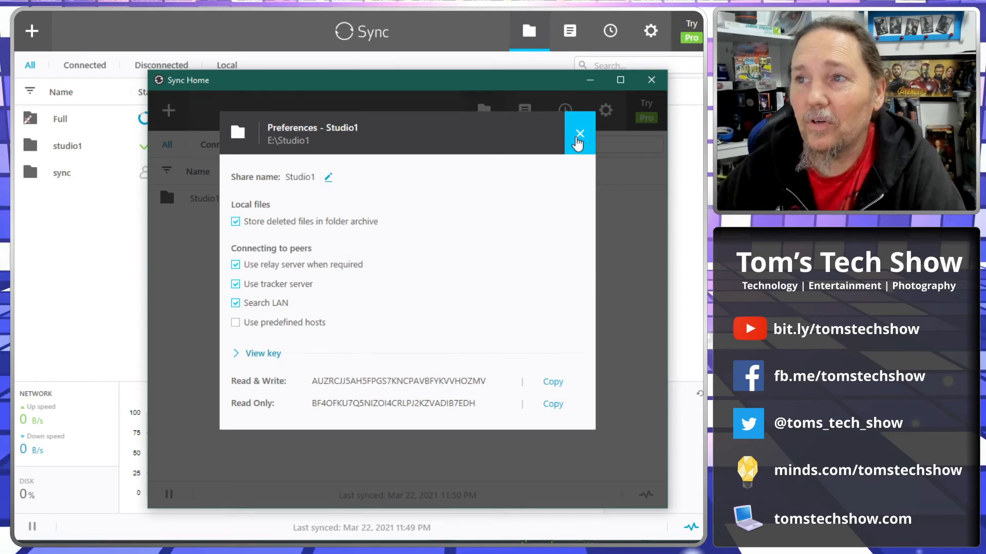
left_click(578, 136)
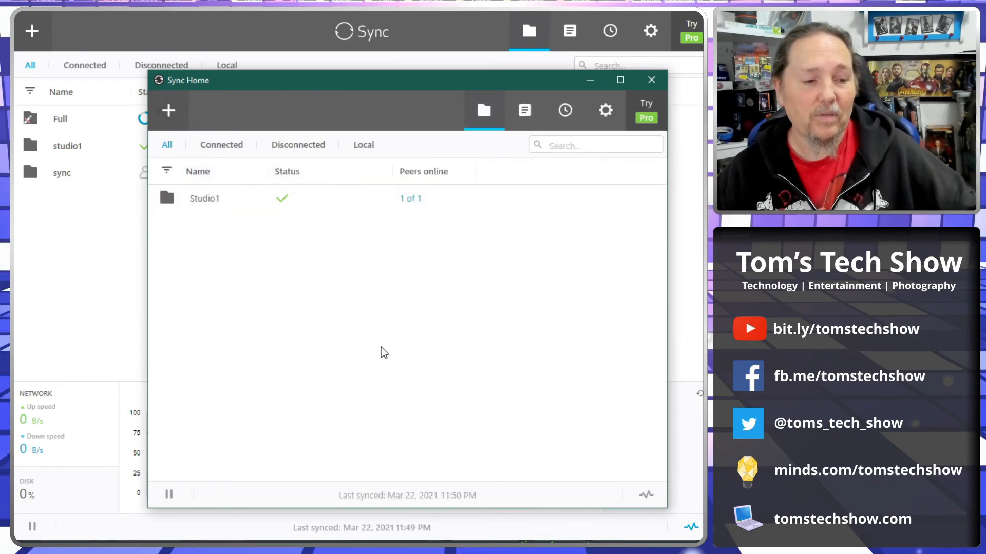